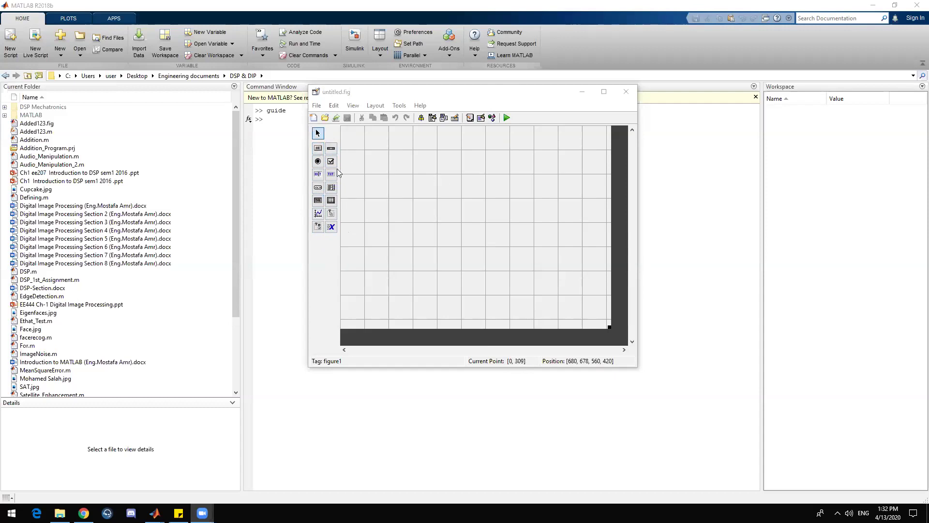
# Enable showing names in the component palette in the GUIDE preferences.
pyautogui.click(316, 105)
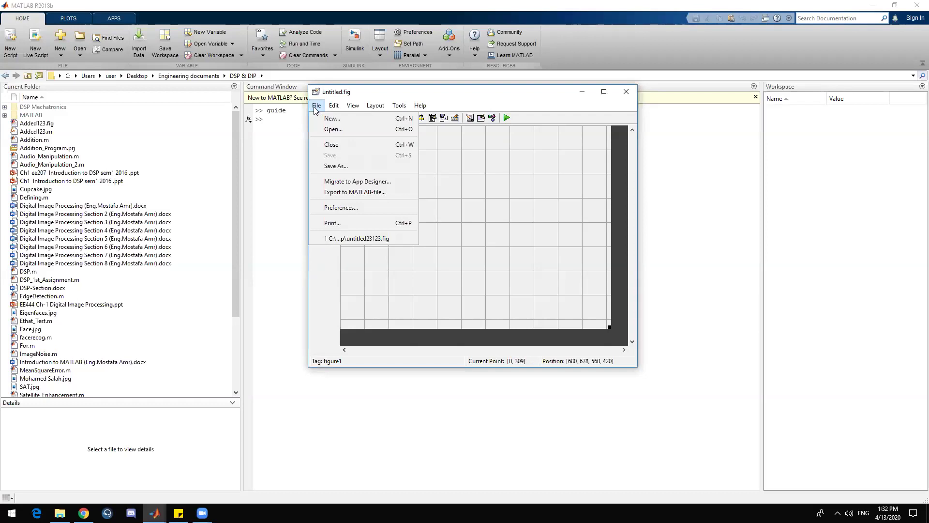
pyautogui.click(355, 208)
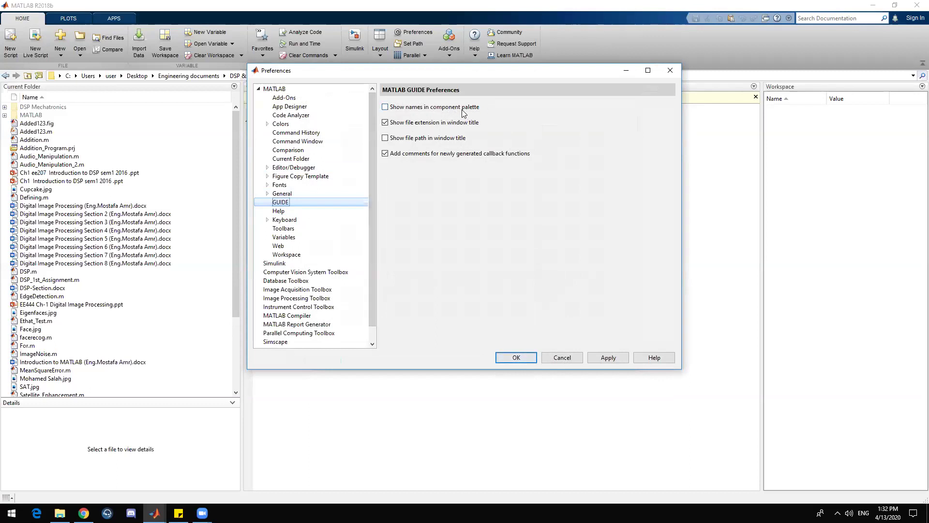
pyautogui.click(386, 108)
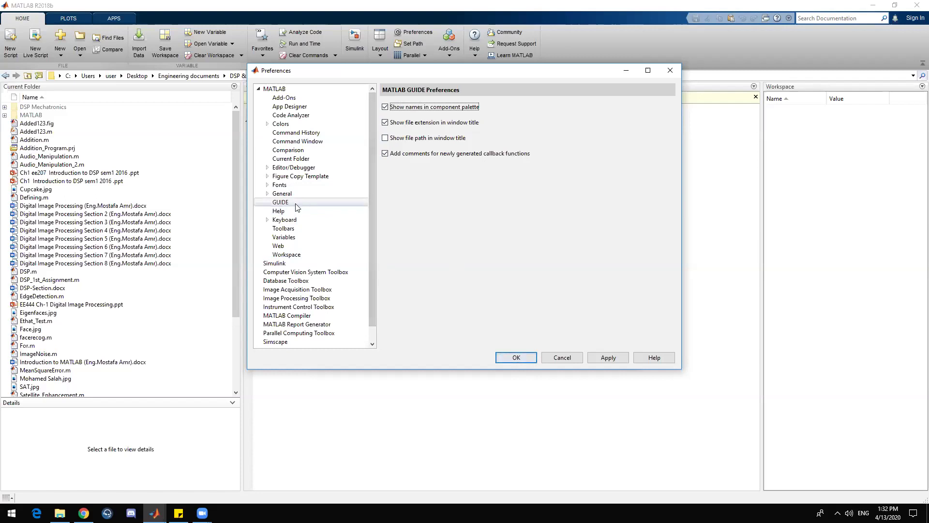
pyautogui.click(516, 358)
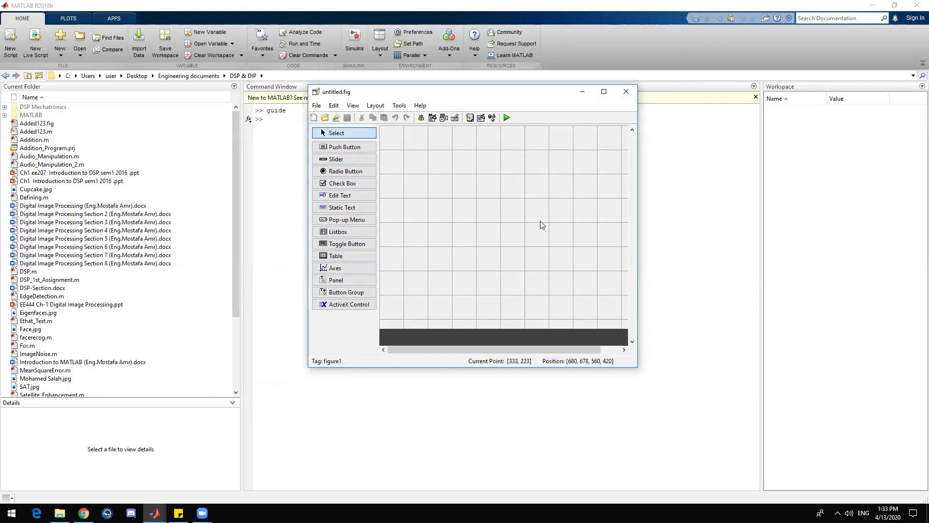
# Place a vertical slider in the layout, stretch it to about 138 high, and delete it.
pyautogui.click(336, 158)
pyautogui.moveTo(525, 187); pyautogui.dragTo(533, 210)
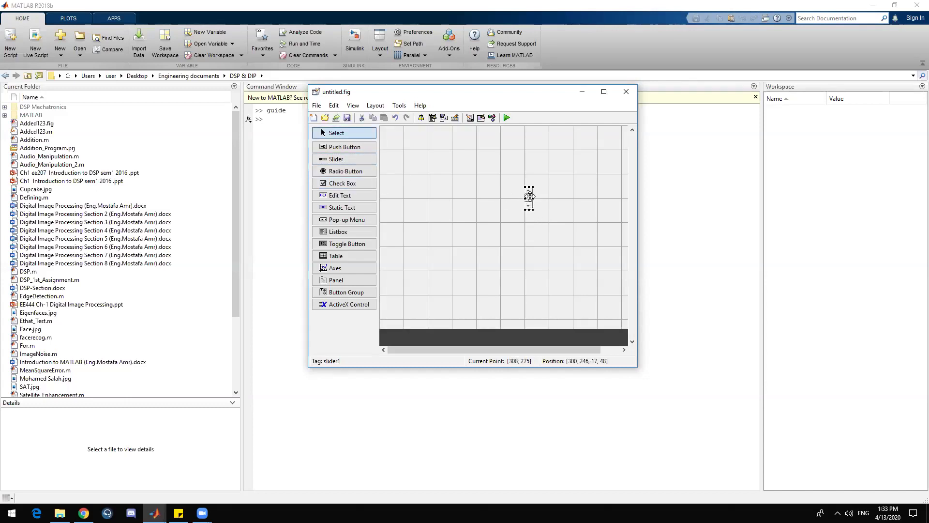
pyautogui.moveTo(528, 186); pyautogui.dragTo(528, 143)
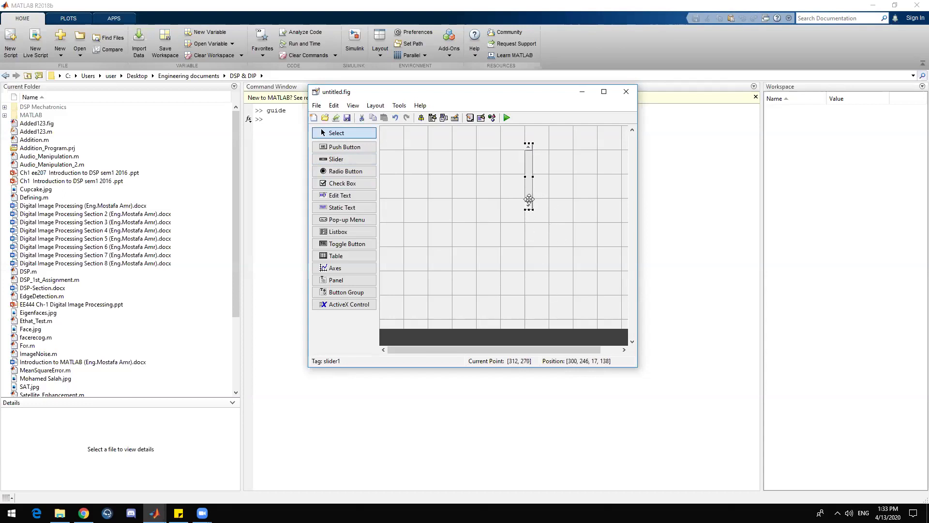
pyautogui.press('Delete')
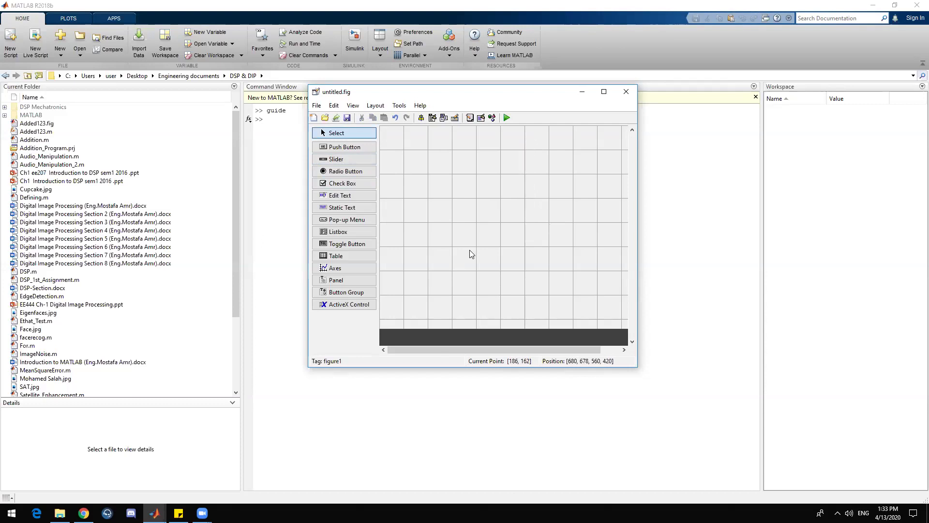
# Place three radio buttons stacked in a column in the layout.
pyautogui.click(340, 172)
pyautogui.click(448, 181)
pyautogui.moveTo(344, 171); pyautogui.dragTo(456, 204)
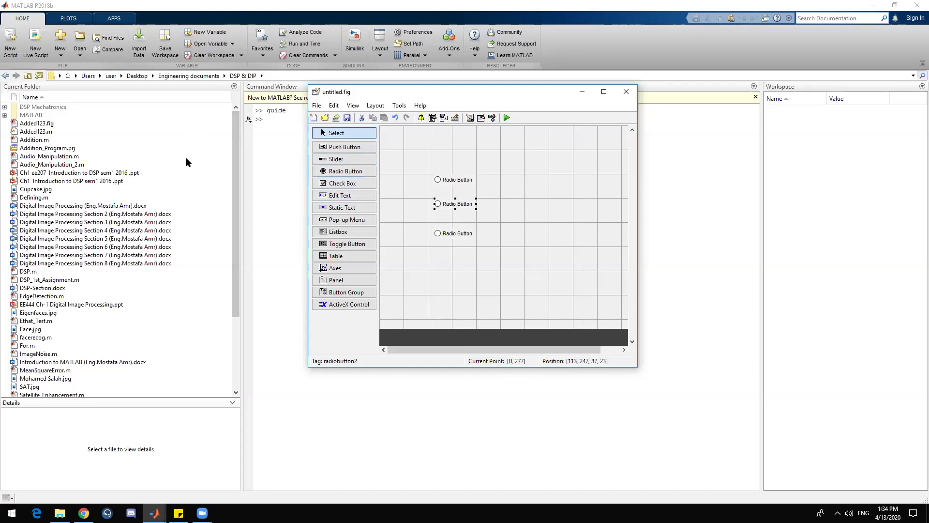
# Place three check boxes in a column beside the radio buttons, and delete all six controls.
pyautogui.click(344, 184)
pyautogui.click(514, 175)
pyautogui.click(362, 185)
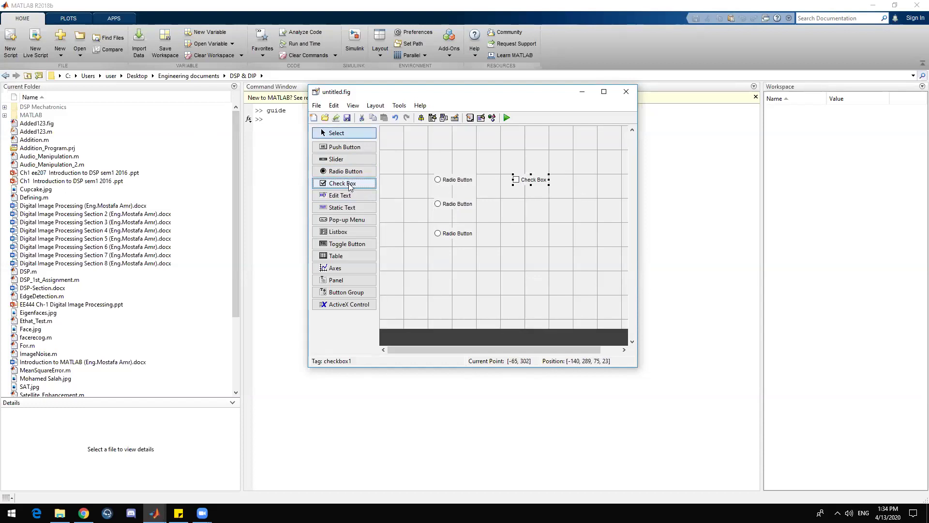
pyautogui.click(532, 203)
pyautogui.click(369, 184)
pyautogui.click(516, 236)
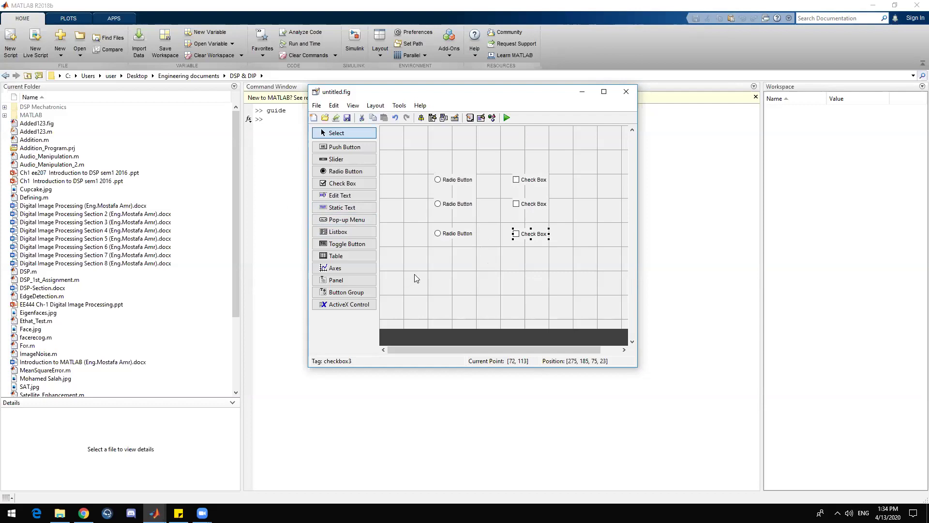
pyautogui.moveTo(587, 144); pyautogui.dragTo(410, 265)
pyautogui.press('Delete')
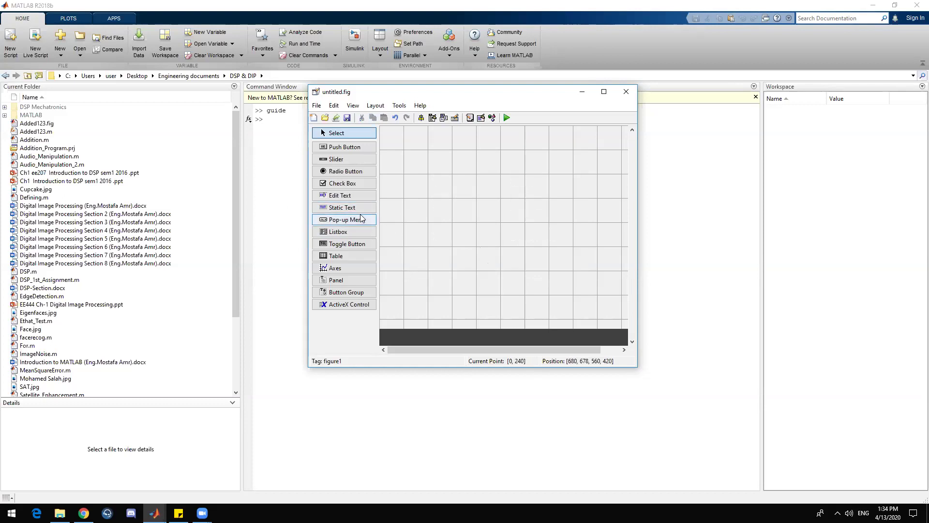
# Place a static text and an edit text side by side in the layout, and shift both slightly left.
pyautogui.click(355, 194)
pyautogui.click(541, 200)
pyautogui.click(358, 207)
pyautogui.moveTo(487, 203)
pyautogui.mouseDown()
pyautogui.moveTo(545, 201)
pyautogui.moveTo(537, 204)
pyautogui.mouseUp()
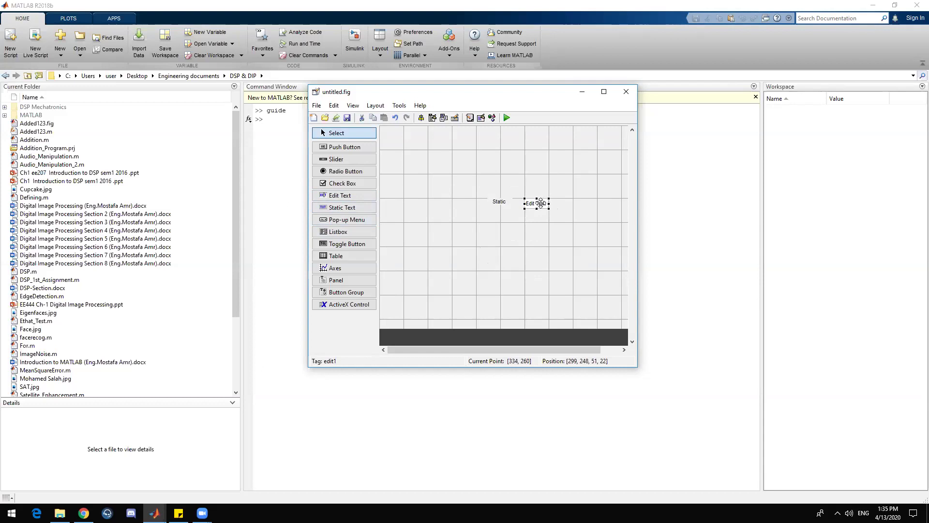
pyautogui.click(499, 202)
pyautogui.moveTo(489, 206); pyautogui.dragTo(490, 201)
pyautogui.moveTo(561, 186); pyautogui.dragTo(515, 238)
pyautogui.moveTo(536, 202); pyautogui.dragTo(516, 201)
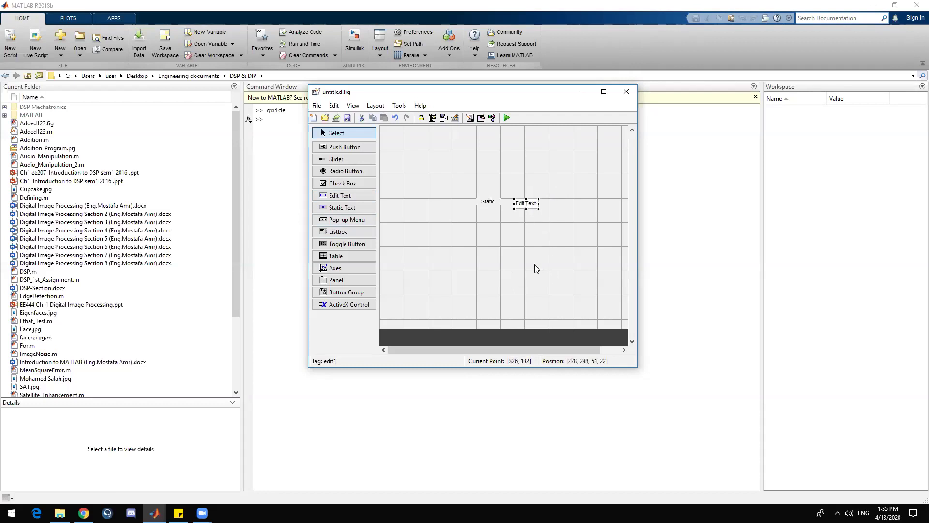
pyautogui.moveTo(502, 194); pyautogui.dragTo(470, 239)
pyautogui.click(519, 205)
pyautogui.click(537, 245)
pyautogui.click(527, 205)
pyautogui.click(528, 286)
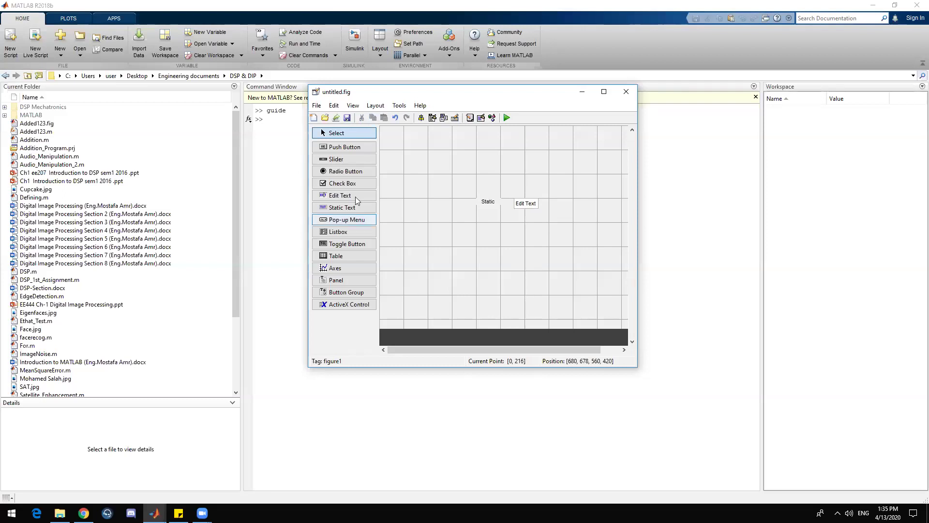
# Add a pop-up menu below the edit text and an axes enlarged to about 144 by 129.
pyautogui.click(368, 220)
pyautogui.click(525, 224)
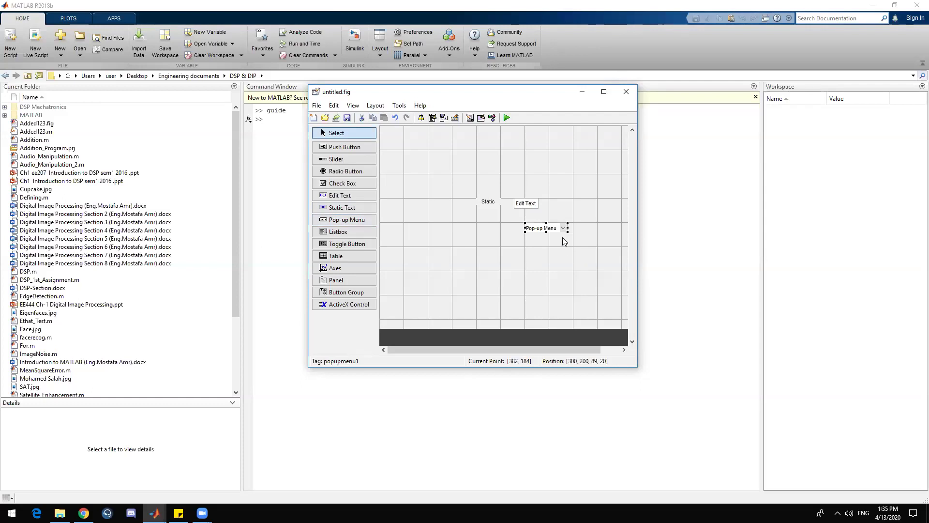
pyautogui.click(374, 266)
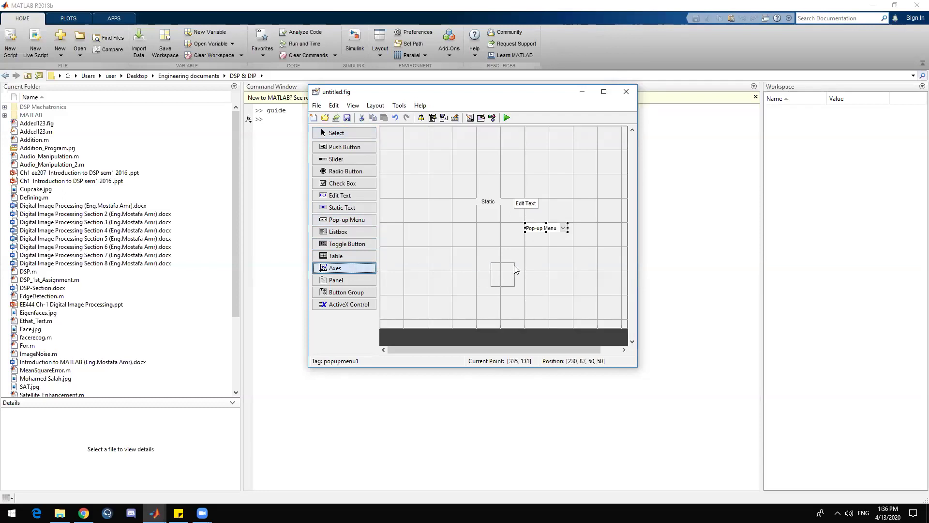
pyautogui.click(467, 259)
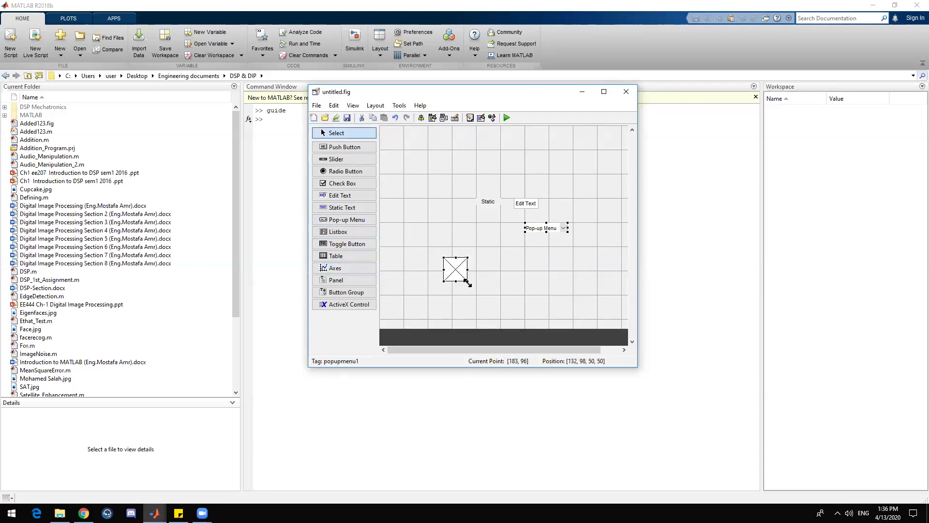
pyautogui.moveTo(468, 280); pyautogui.dragTo(513, 319)
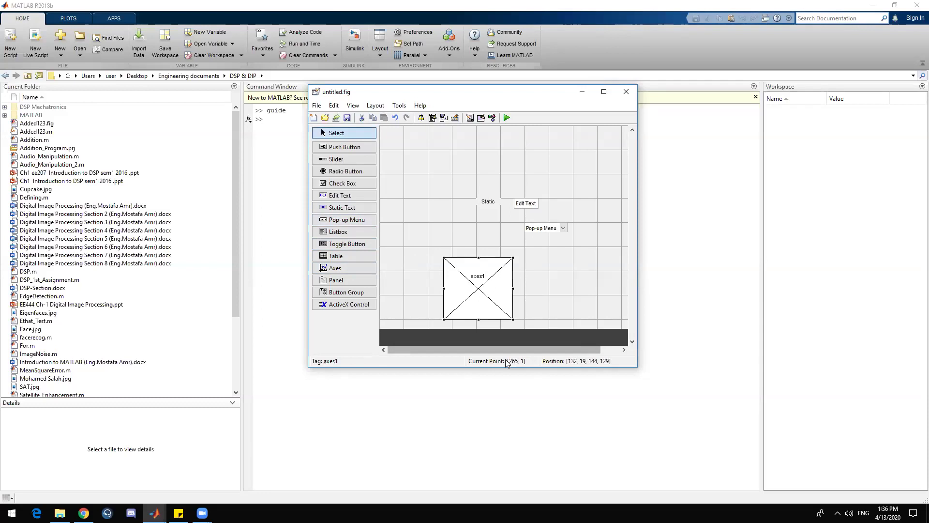
# Move the axes upward, and delete all controls from the layout.
pyautogui.moveTo(480, 281); pyautogui.dragTo(473, 242)
pyautogui.moveTo(598, 171); pyautogui.dragTo(389, 319)
pyautogui.press('Delete')
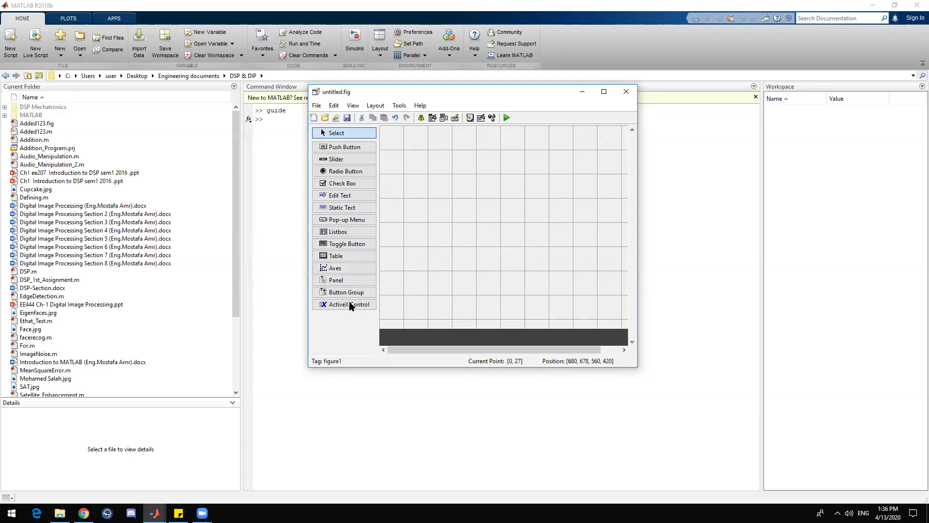
# Add a panel of about 150 by 150 and place three push buttons in a column inside it.
pyautogui.click(351, 281)
pyautogui.click(562, 184)
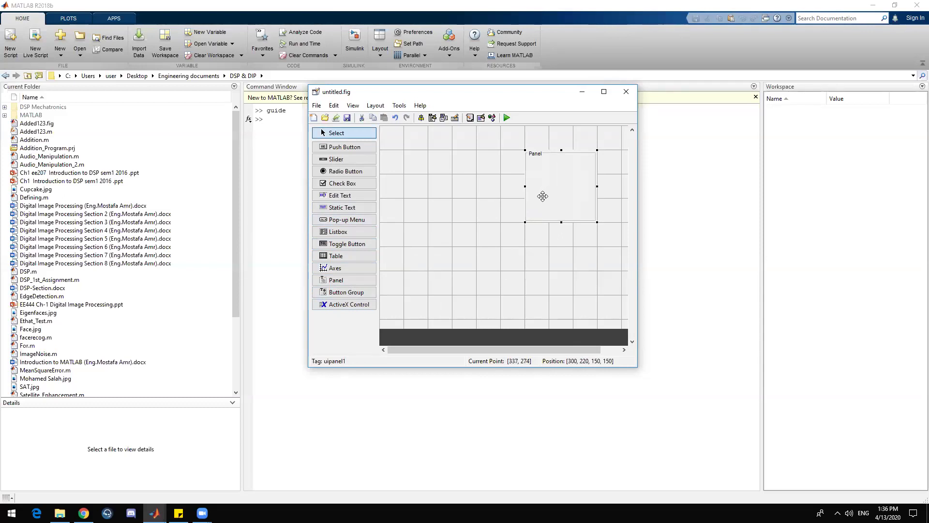
pyautogui.moveTo(345, 147); pyautogui.dragTo(543, 204)
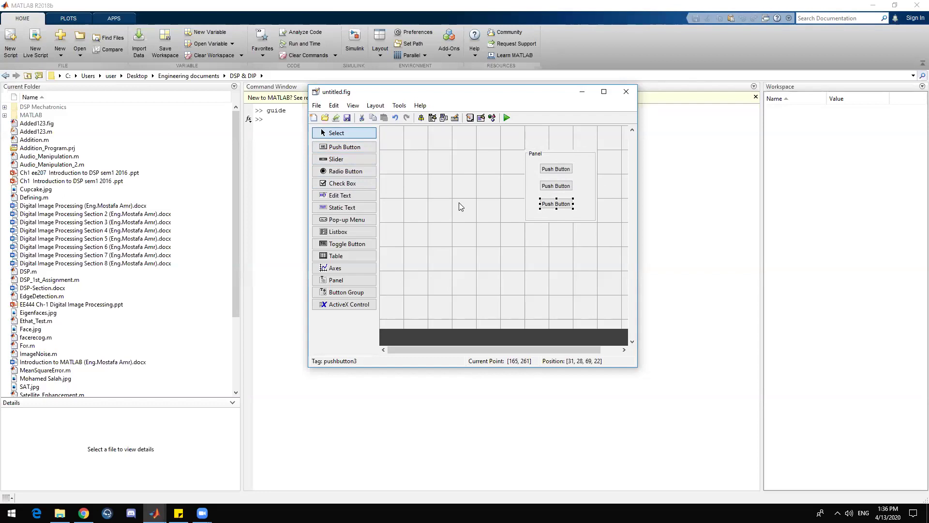
# Move the panel with its buttons to the lower left of the layout, and delete it.
pyautogui.moveTo(578, 154); pyautogui.dragTo(474, 226)
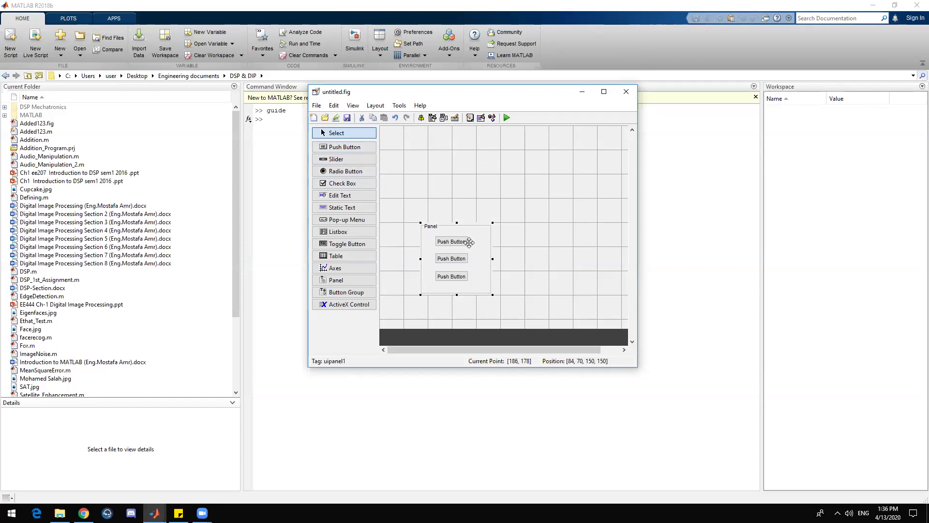
pyautogui.press('Delete')
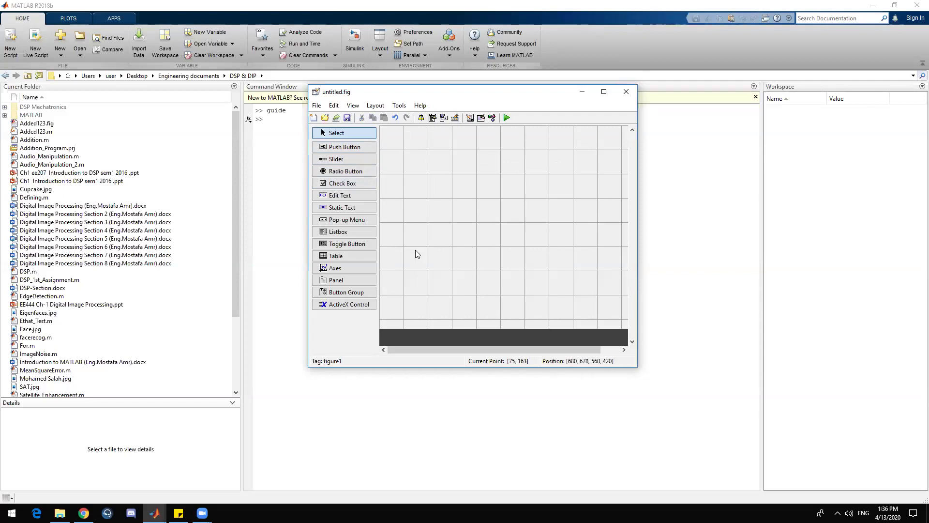
# Place a single check box in the layout and delete it.
pyautogui.click(352, 183)
pyautogui.click(478, 183)
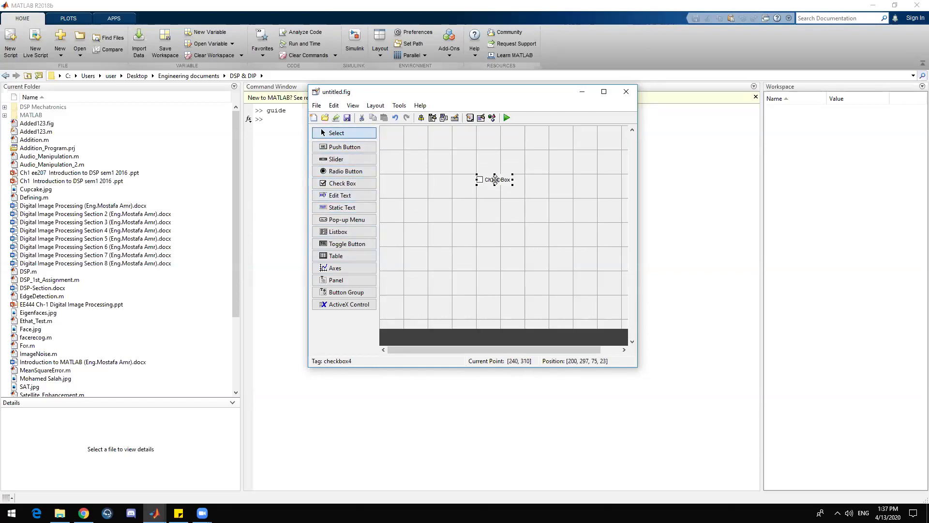
pyautogui.press('Delete')
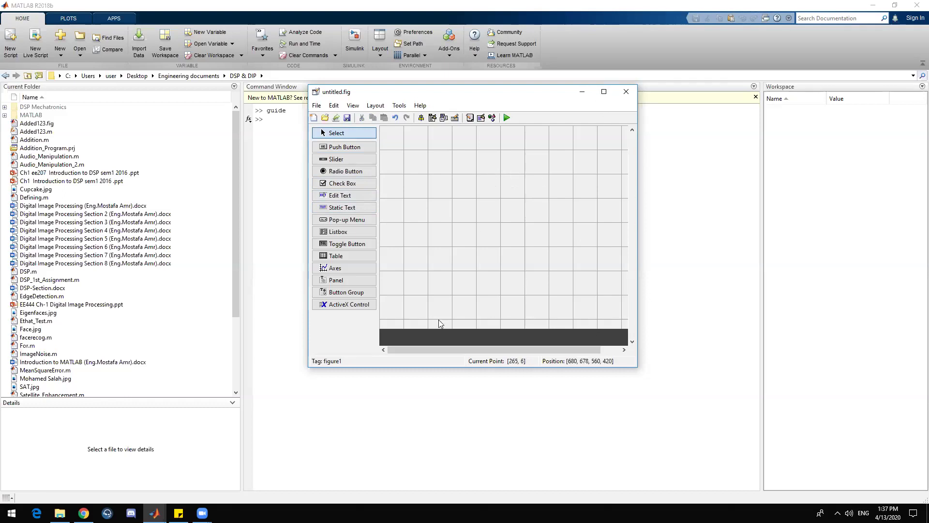
# Maximize the layout editor, shrink the figure area to about 282 by 249, and enlarge it well beyond its original size.
pyautogui.click(604, 91)
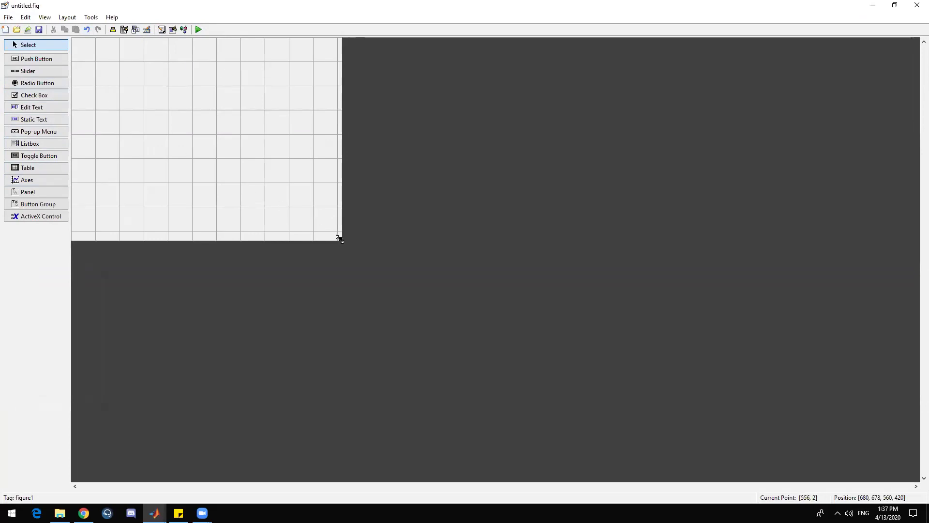
pyautogui.moveTo(340, 239); pyautogui.dragTo(208, 157)
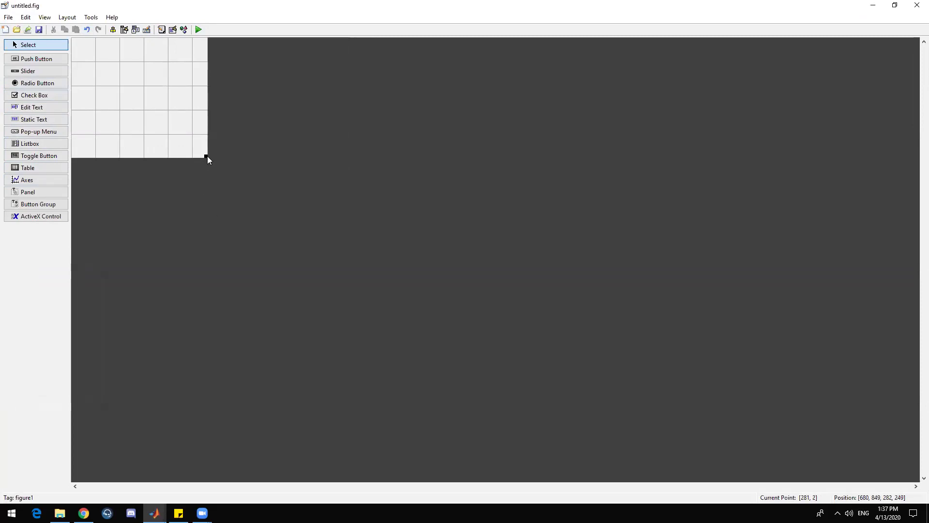
pyautogui.moveTo(207, 156); pyautogui.dragTo(578, 398)
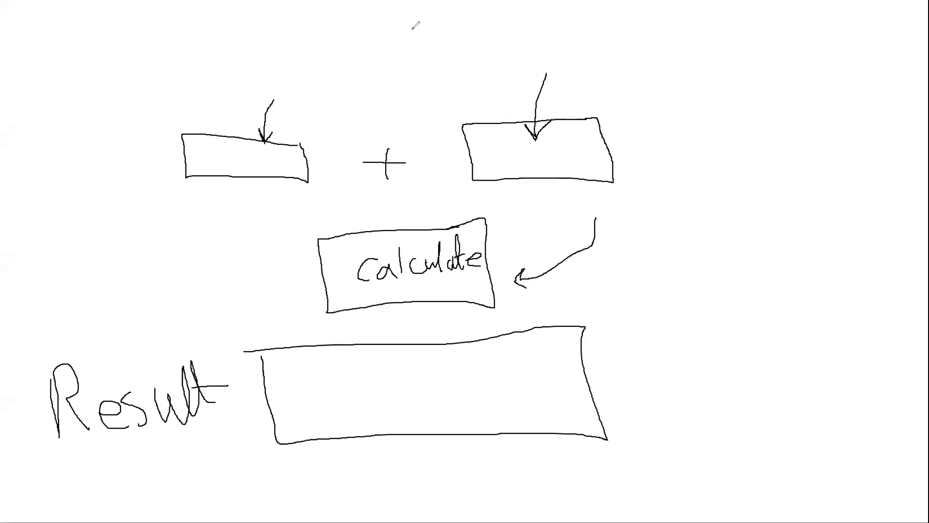
# In the whiteboard sketch, erase the Calculate and Result parts and draw an equals sign and result box after the second input box.
pyautogui.moveTo(481, 356)
pyautogui.mouseDown()
pyautogui.moveTo(220, 374)
pyautogui.moveTo(102, 395)
pyautogui.moveTo(72, 389)
pyautogui.mouseUp()
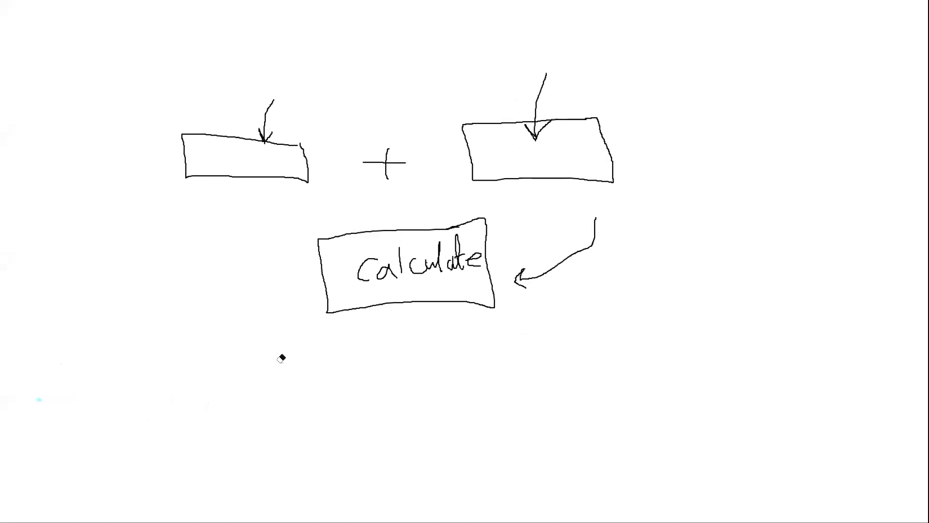
pyautogui.moveTo(549, 261)
pyautogui.mouseDown()
pyautogui.moveTo(412, 288)
pyautogui.moveTo(395, 274)
pyautogui.moveTo(476, 260)
pyautogui.moveTo(326, 275)
pyautogui.mouseUp()
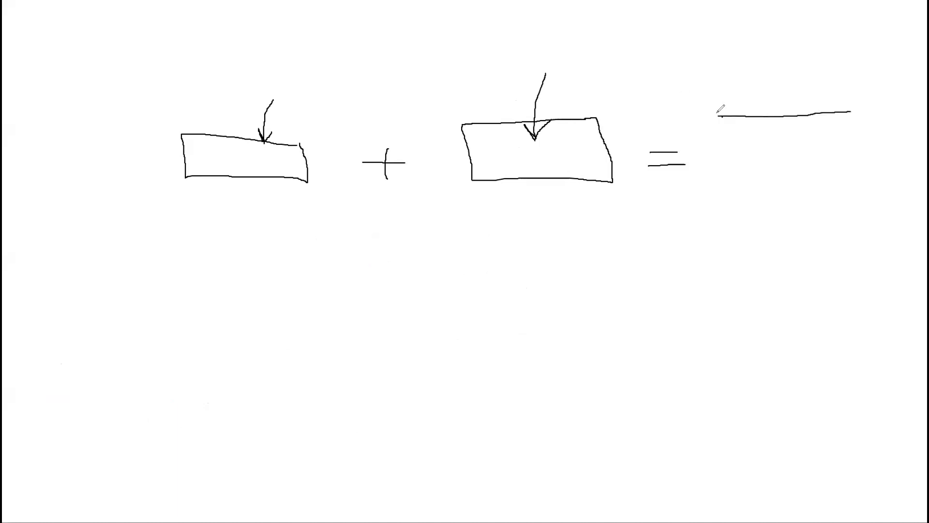
pyautogui.moveTo(712, 116)
pyautogui.mouseDown()
pyautogui.moveTo(717, 149)
pyautogui.moveTo(834, 174)
pyautogui.moveTo(858, 144)
pyautogui.moveTo(852, 112)
pyautogui.mouseUp()
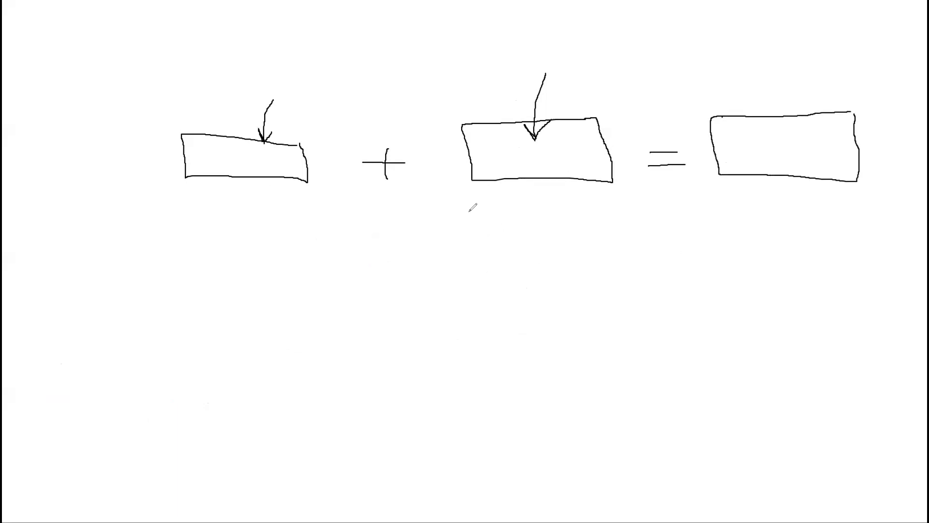